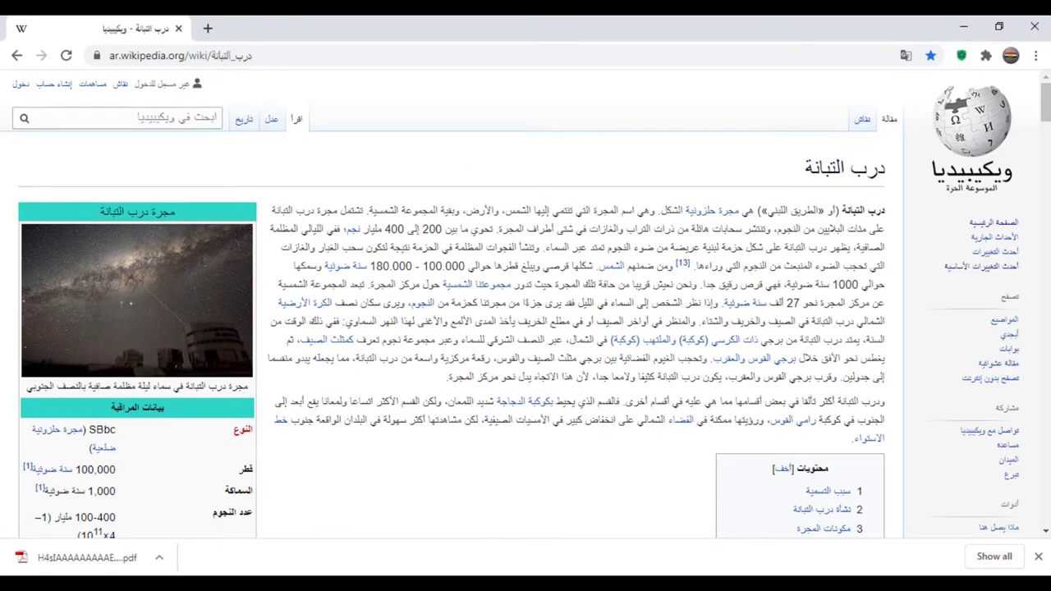
Jump to the سبب التسمية section from the Wikipedia contents list twice, returning to the top each time
left_click_drag(1045, 103, 1045, 129)
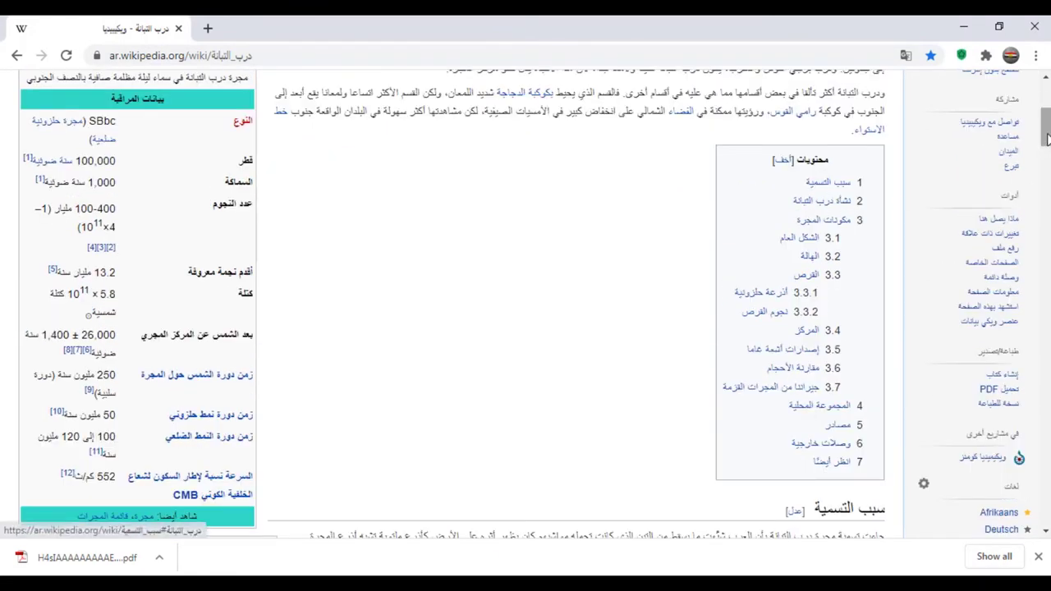
left_click(837, 182)
scroll(525, 304, "down", 5)
scroll(525, 304, "down", 1)
scroll(525, 303, "down", 1)
scroll(525, 303, "down", 3)
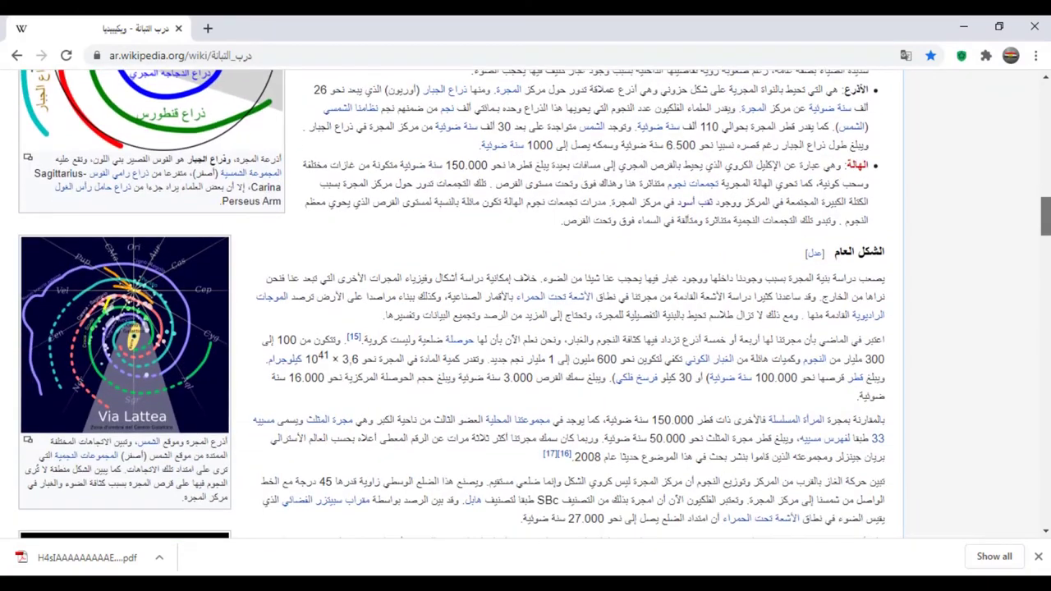
key("Home")
scroll(845, 281, "down", 2)
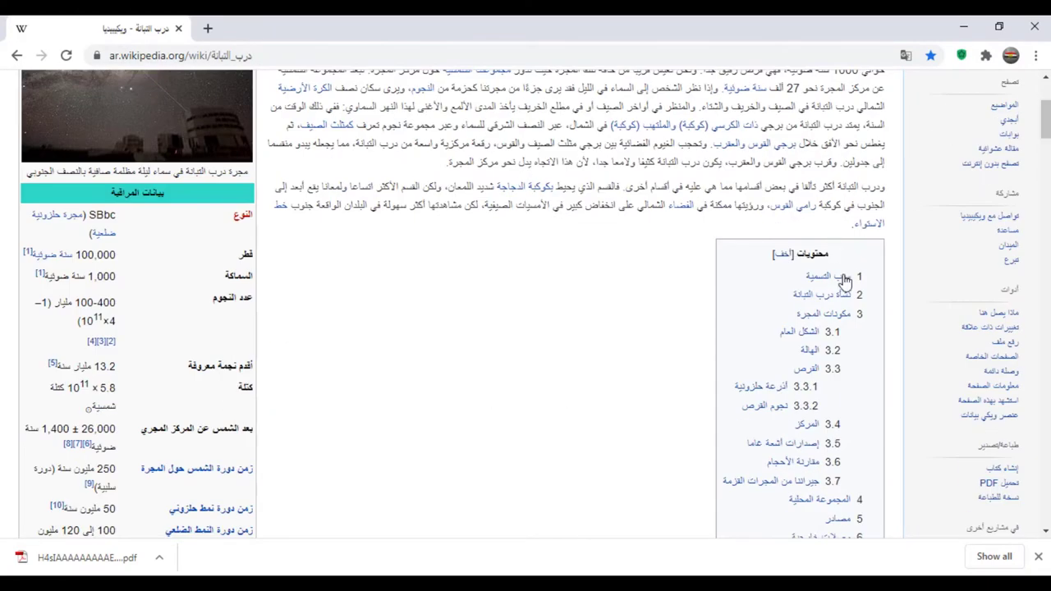
left_click(846, 281)
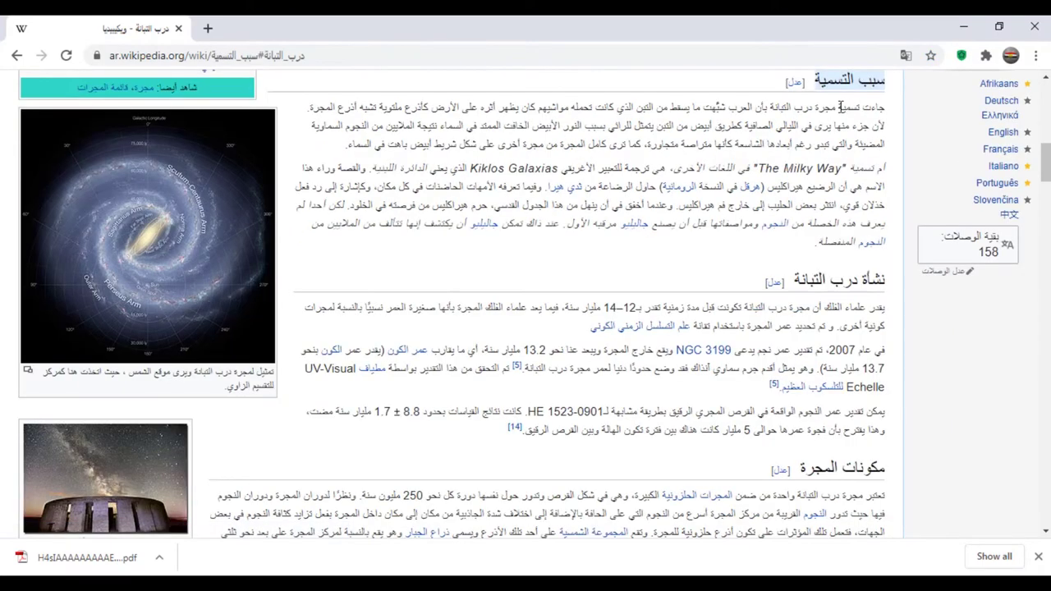
key("Home")
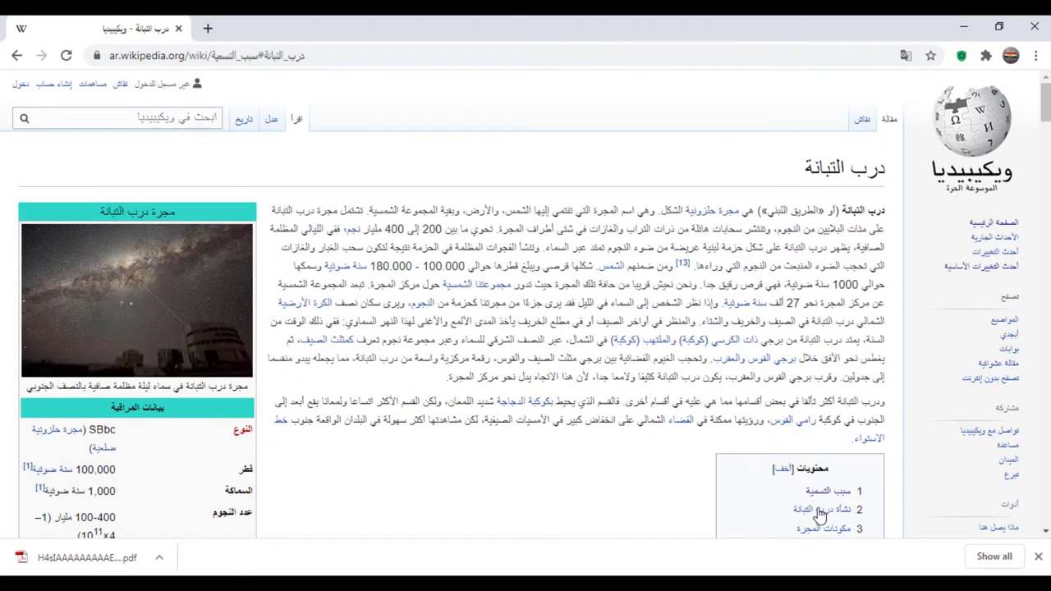
Jump to the مكونات المجرة and إصدارات أشعة غاما sections, then minimize Chrome
left_click(825, 528)
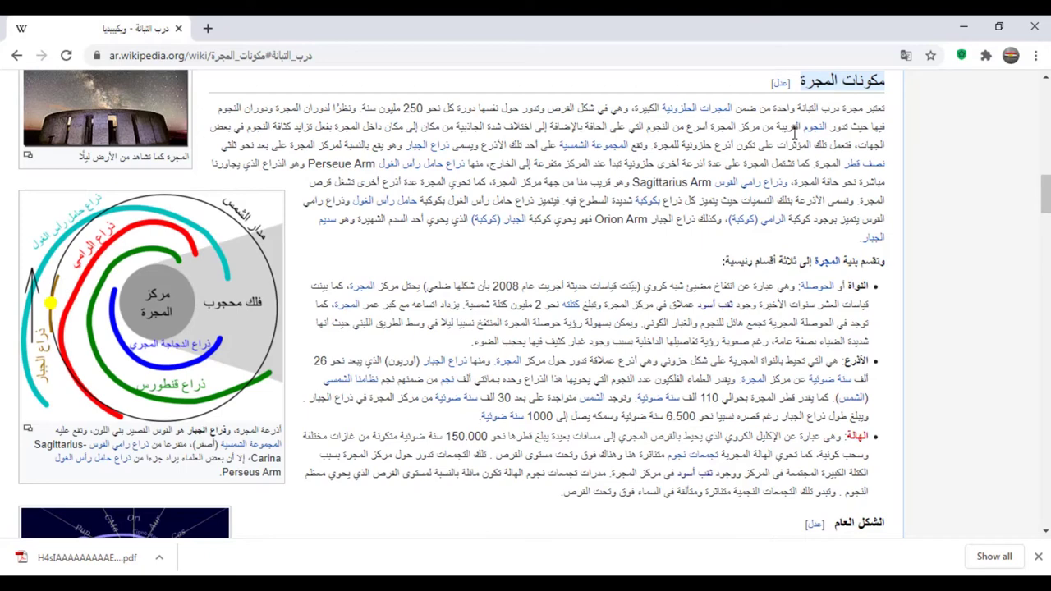
key("Home")
scroll(794, 131, "down", 1)
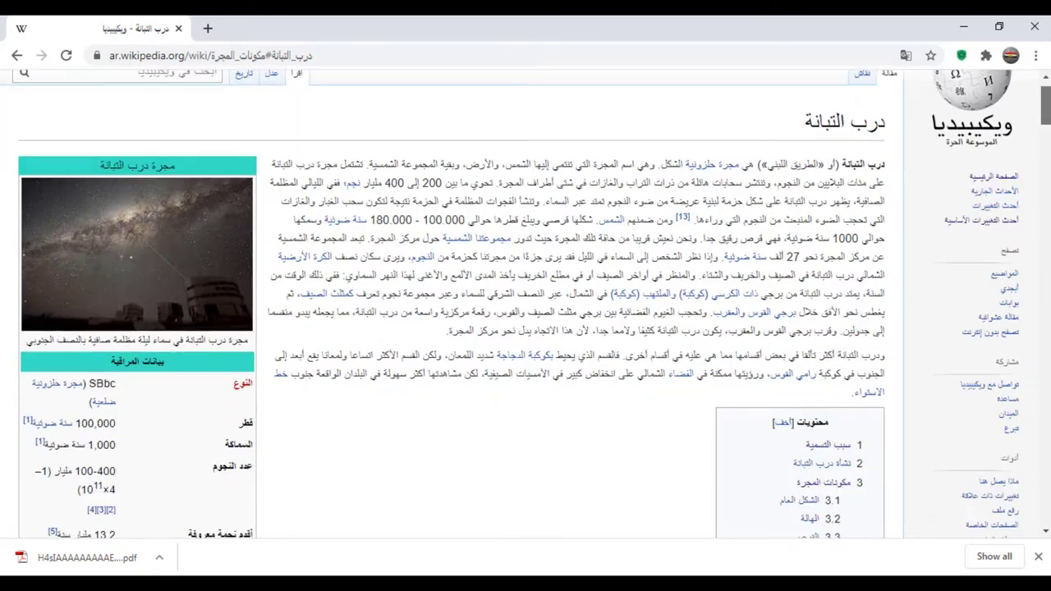
scroll(820, 217, "down", 4)
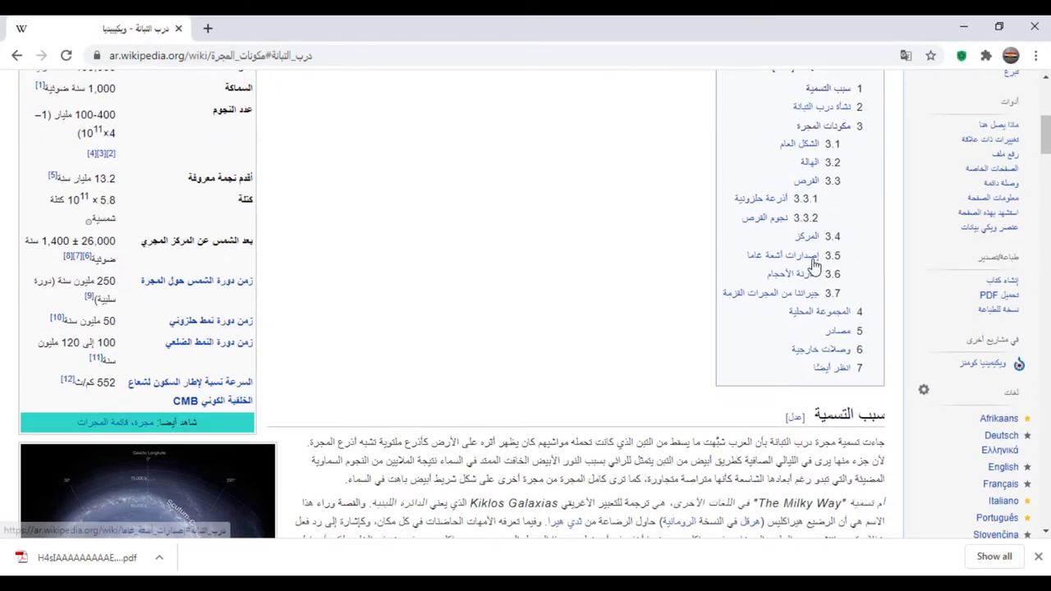
left_click(812, 256)
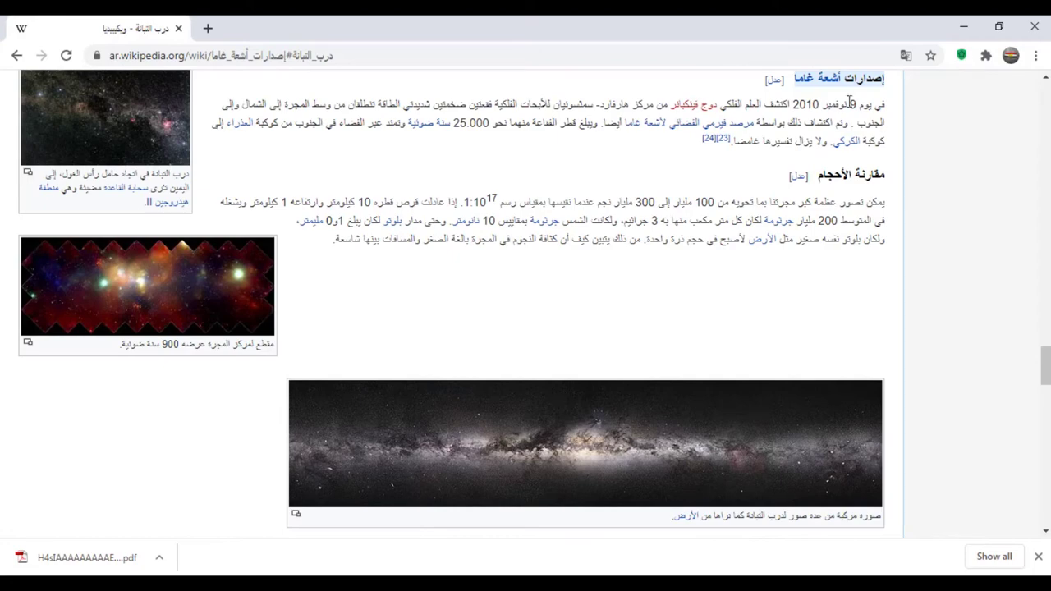
left_click_drag(1045, 379, 1047, 127)
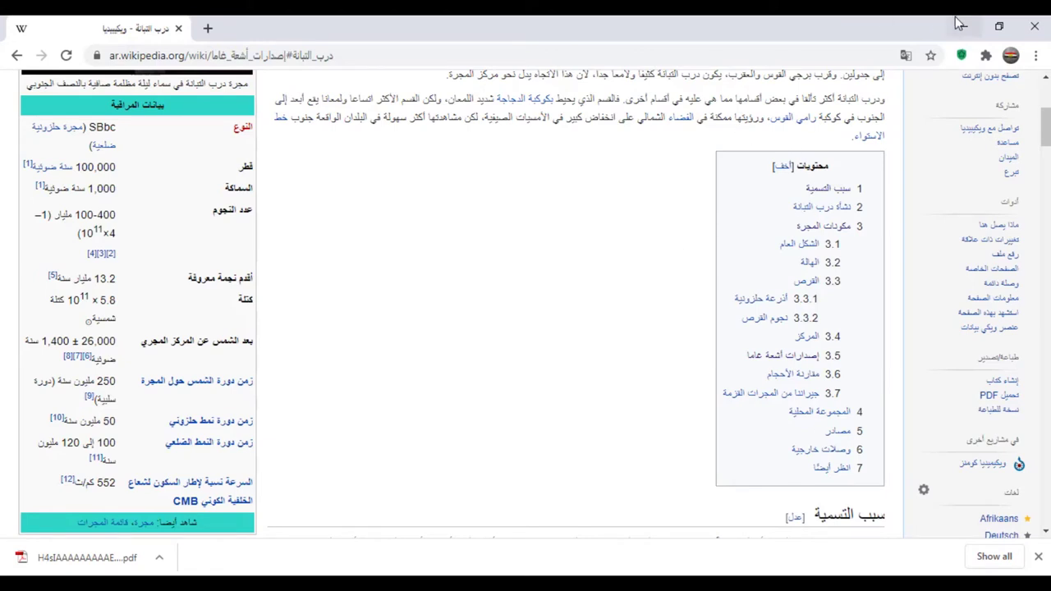
left_click(961, 24)
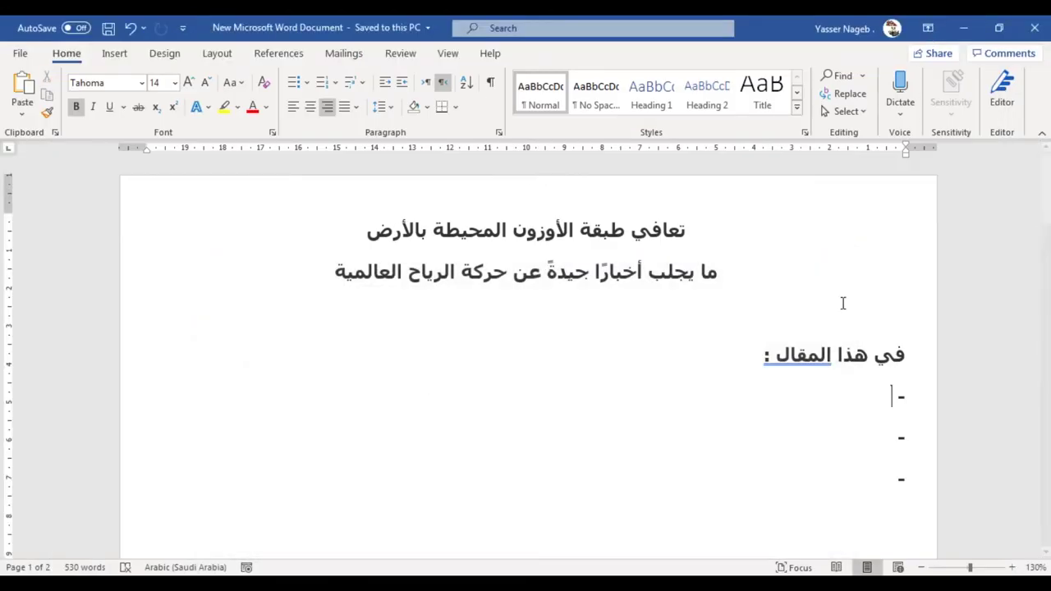
Bring the Word ozone article forward and switch the ribbon to References
left_click(1048, 168)
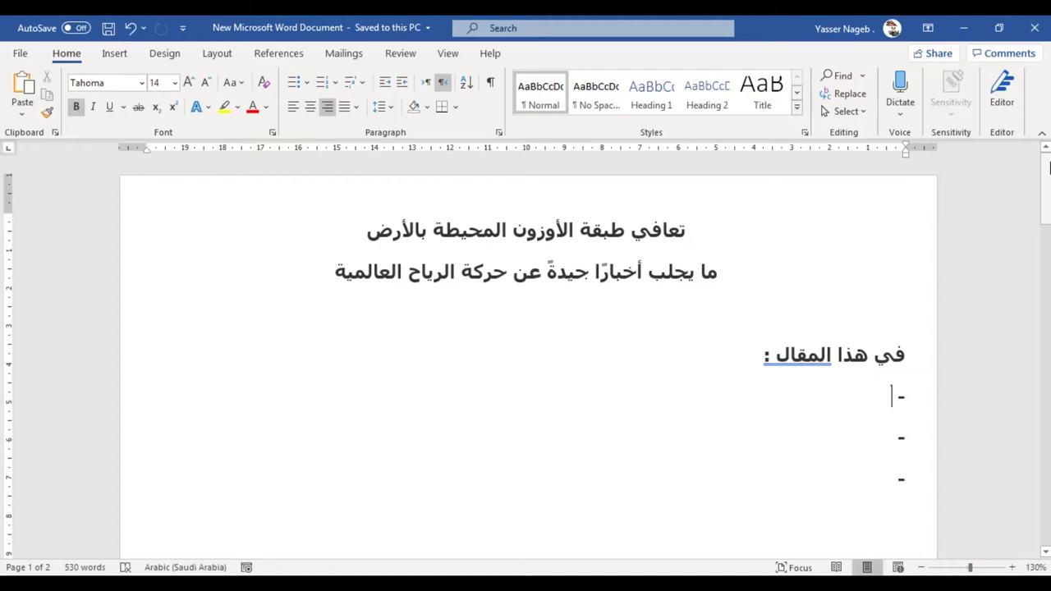
left_click(279, 53)
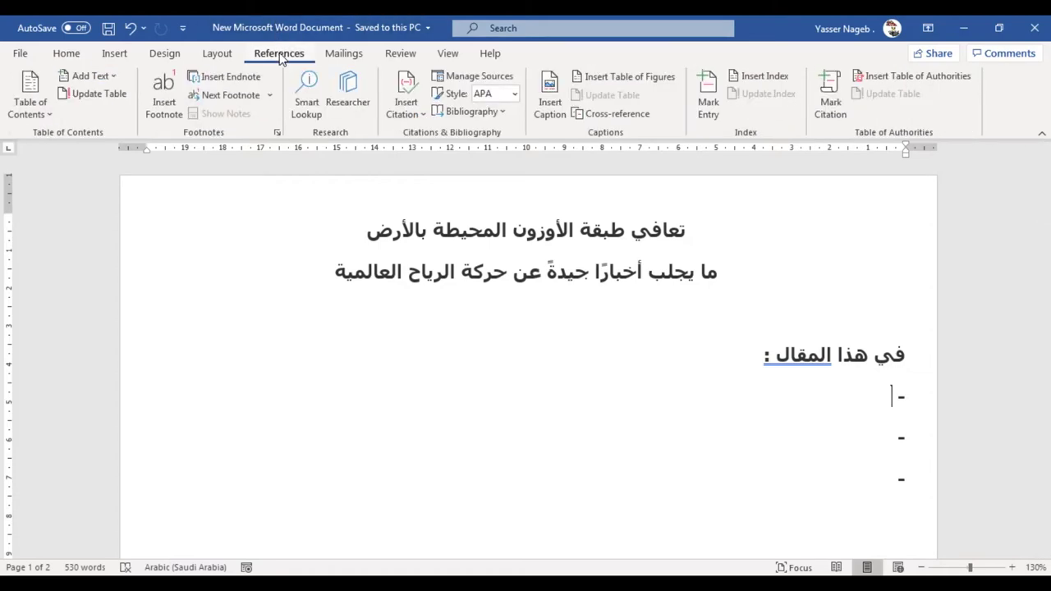
Set a Cross-reference to the تعافي_طبقة_الأوزون bookmark, showing its bookmark text as a hyperlink
left_click(629, 120)
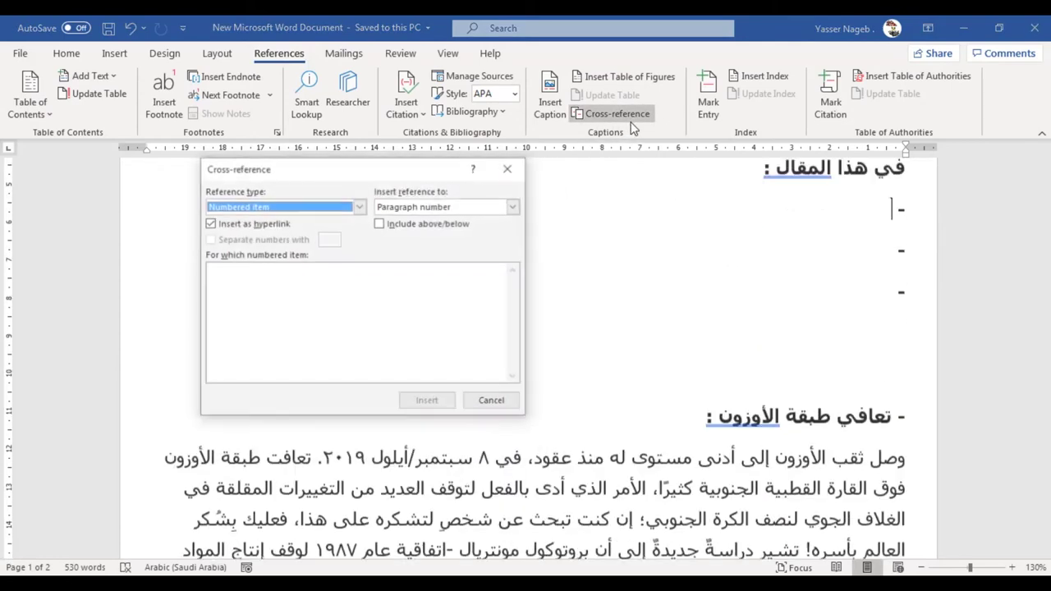
left_click(360, 207)
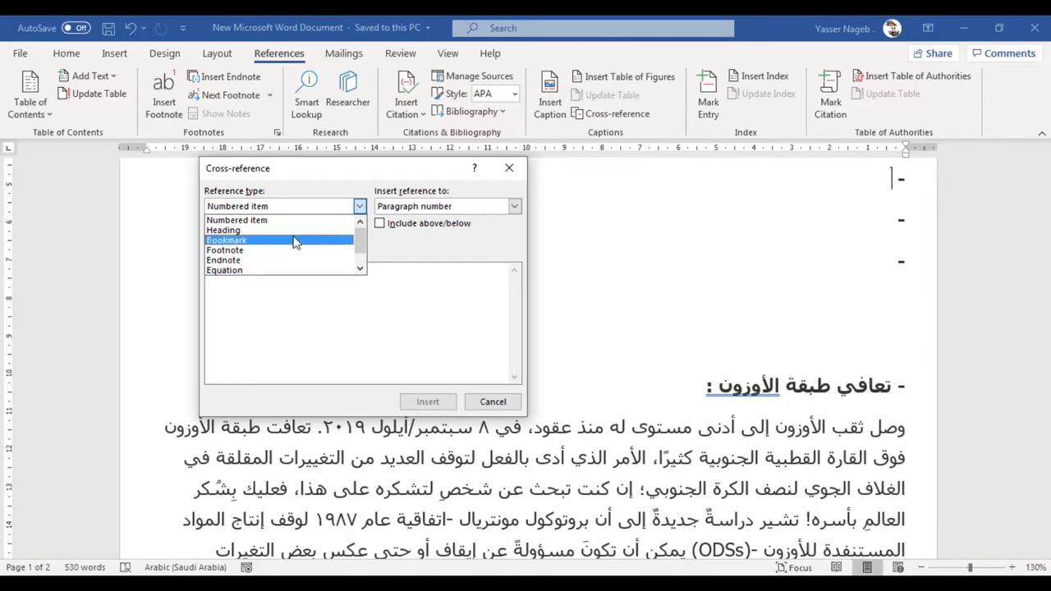
left_click(294, 242)
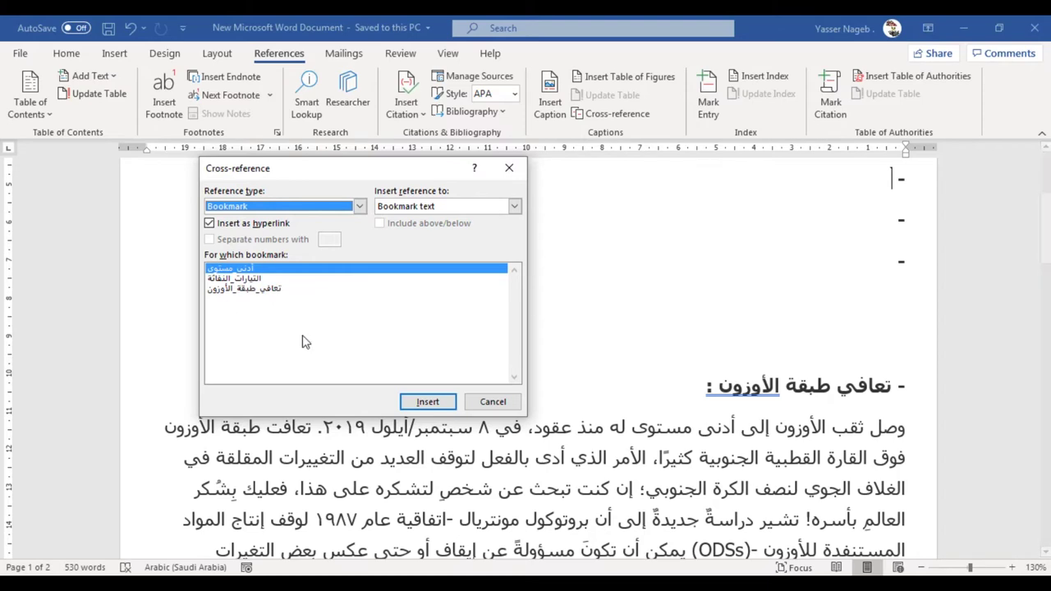
left_click(272, 293)
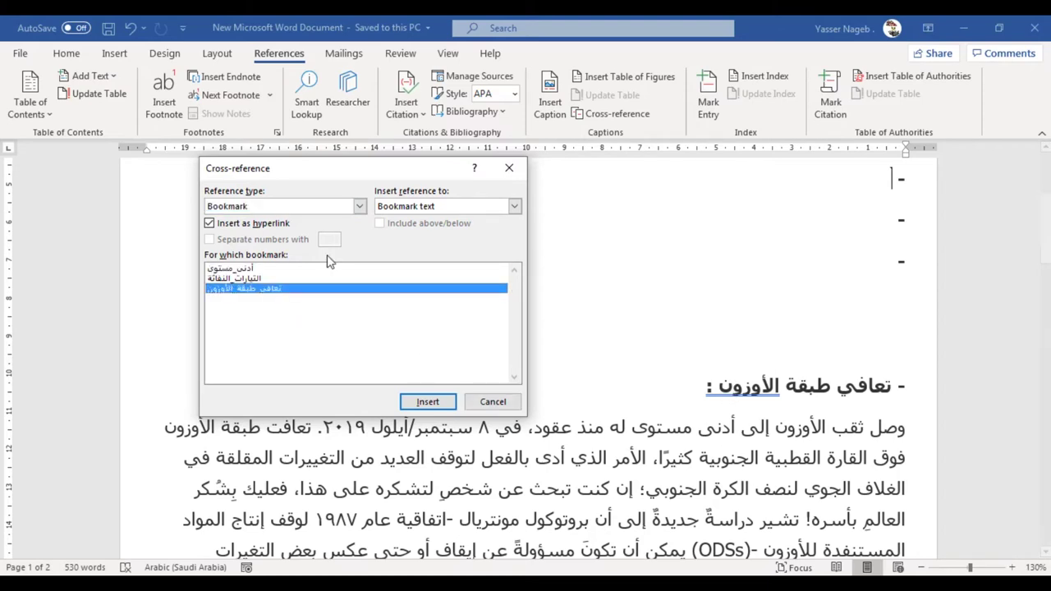
left_click(514, 206)
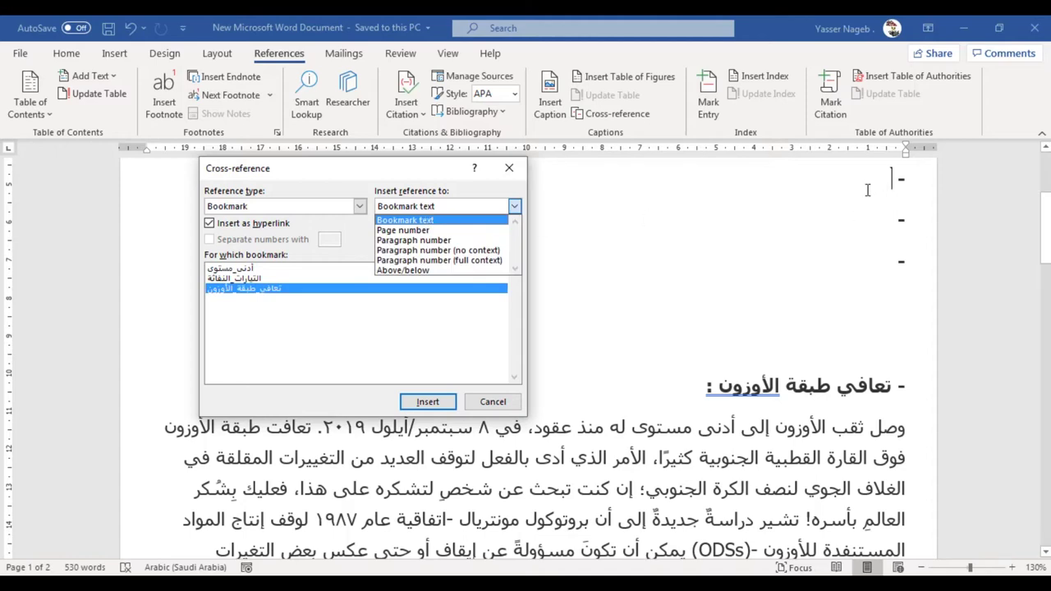
left_click(395, 223)
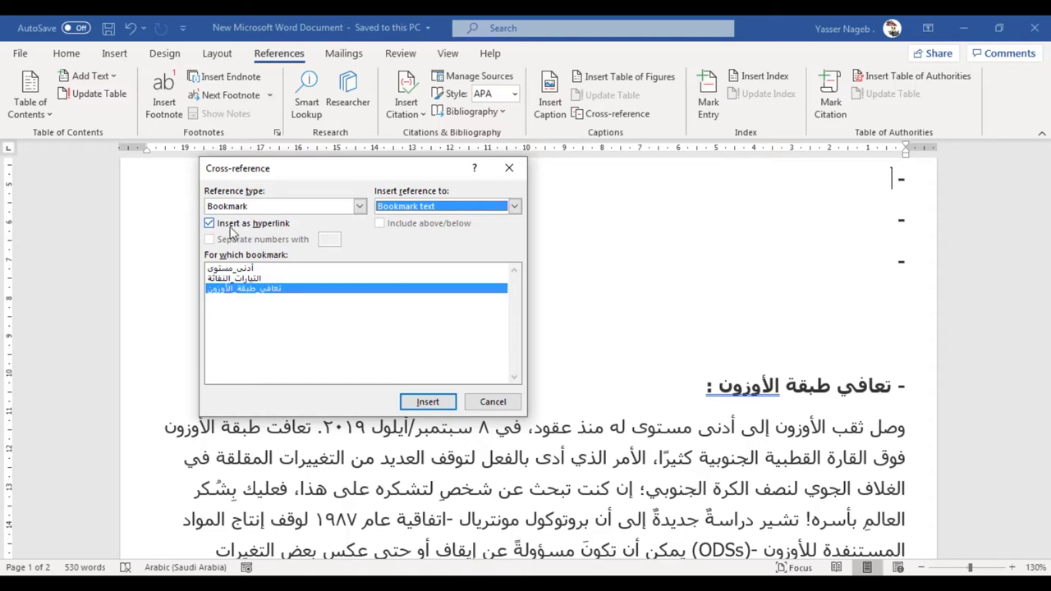
Insert the تعافي طبقة الأوزون and التيارات النفاثة cross-references into the first two list items
left_click(428, 403)
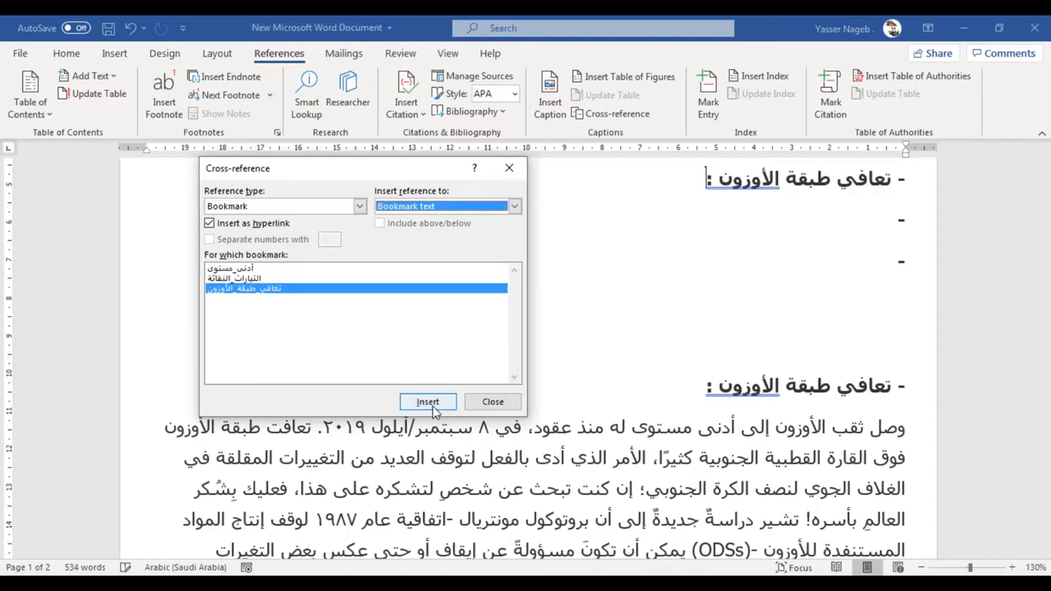
left_click(883, 220)
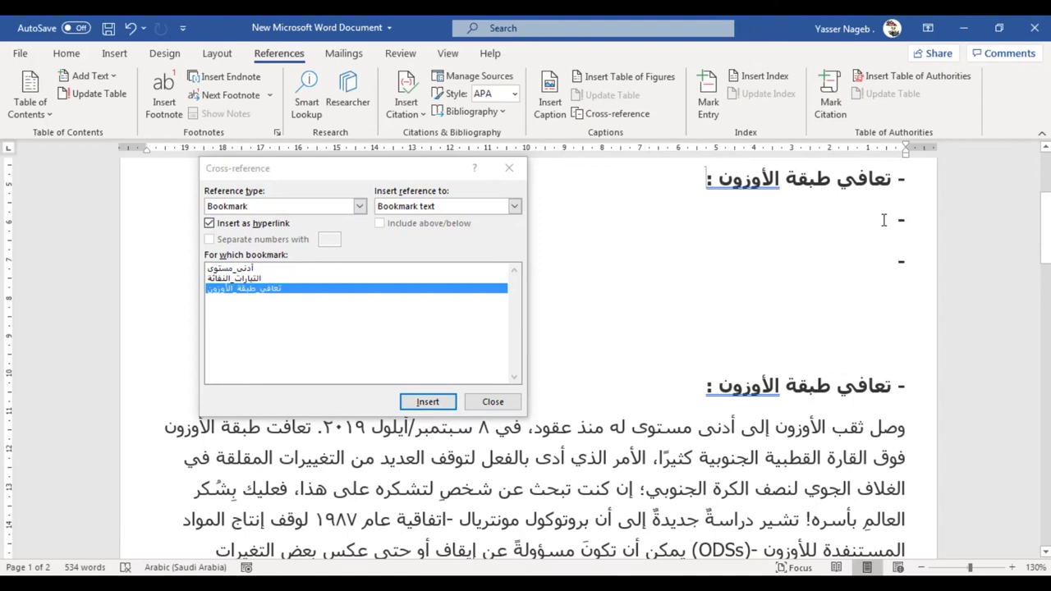
mouse_move(1045, 230)
left_mouse_down()
mouse_move(1044, 299)
mouse_move(1045, 222)
left_mouse_up()
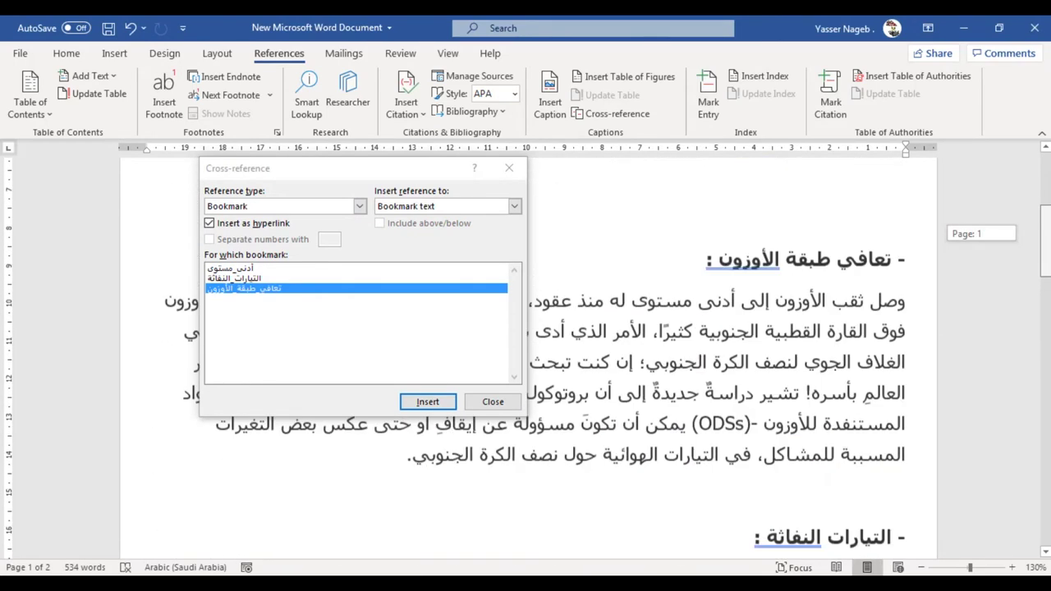
left_click(226, 279)
left_click(425, 402)
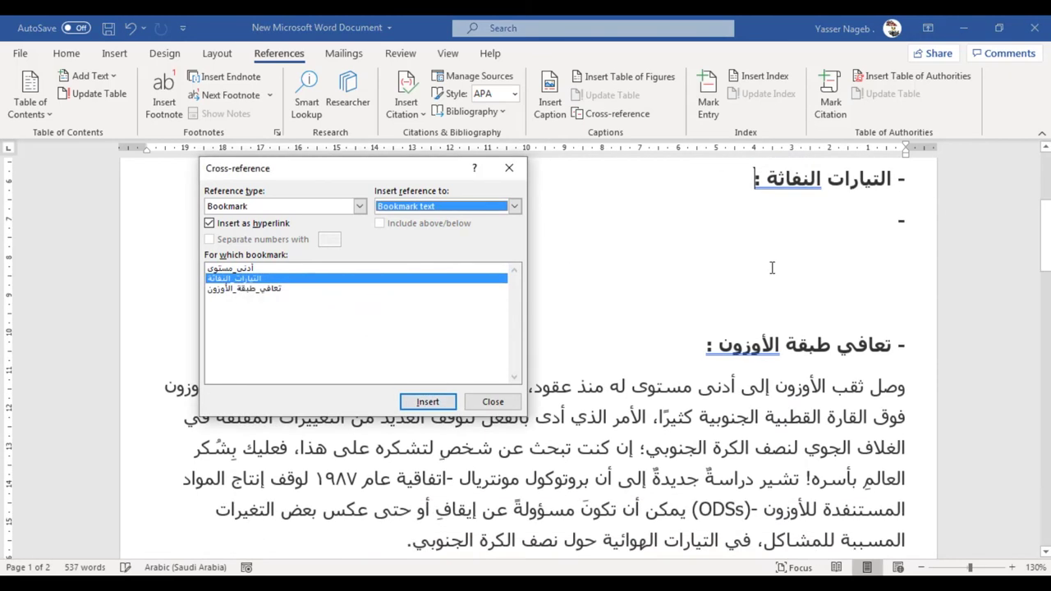
Insert the أدنى مستوى cross-reference as the third item and close the dialog
left_click(235, 271)
left_click(428, 403)
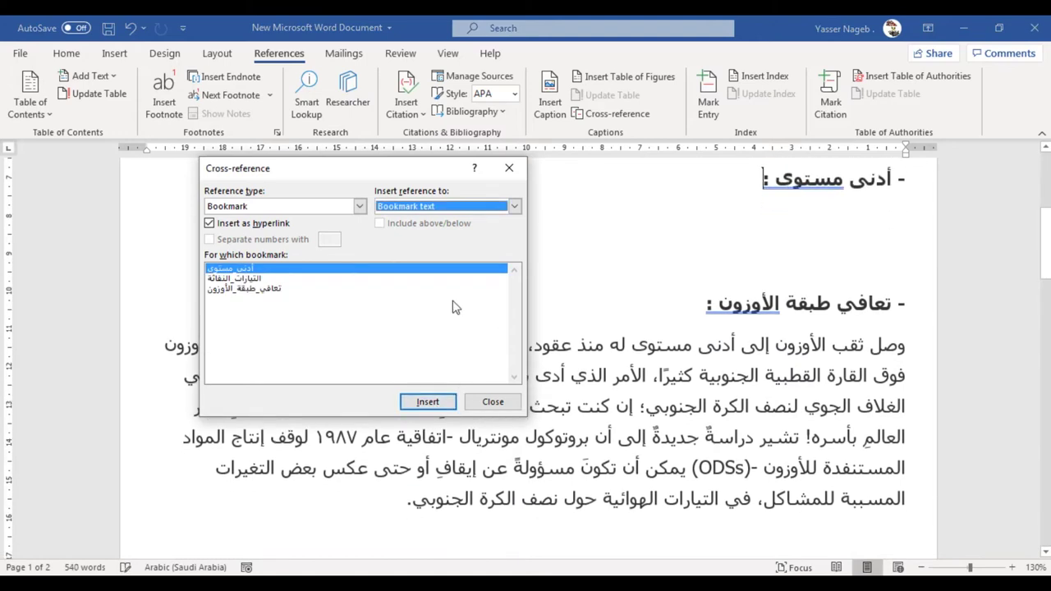
left_click(492, 401)
scroll(718, 310, "up", 1)
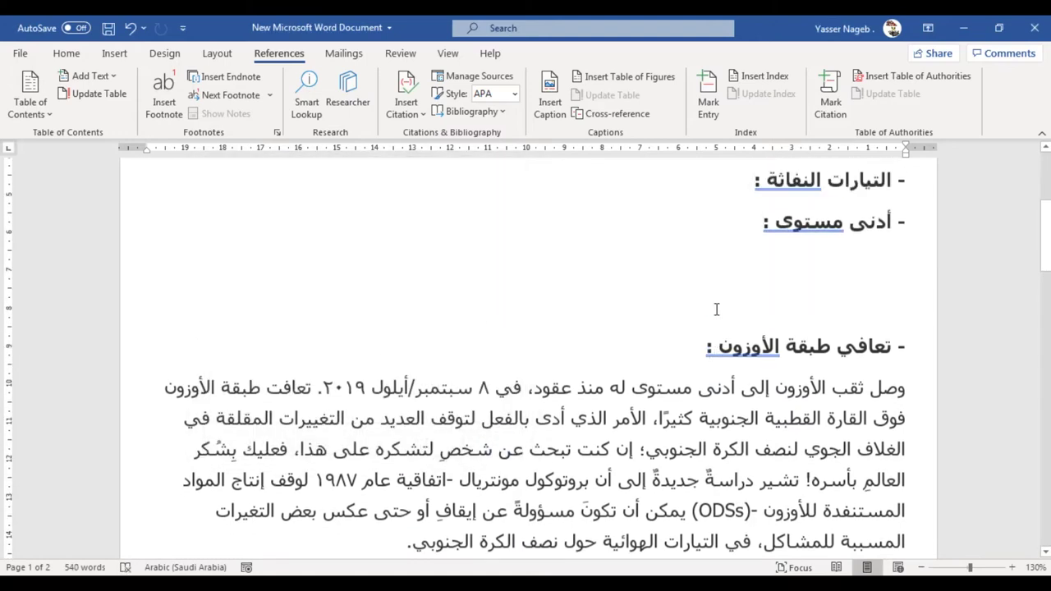
scroll(718, 308, "up", 3)
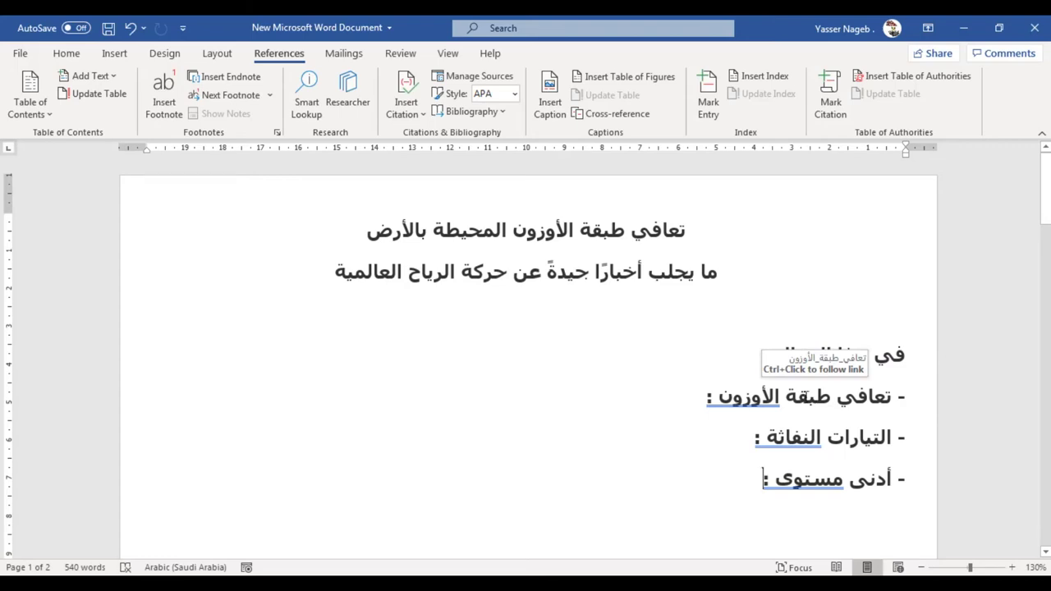
triple_click(807, 402)
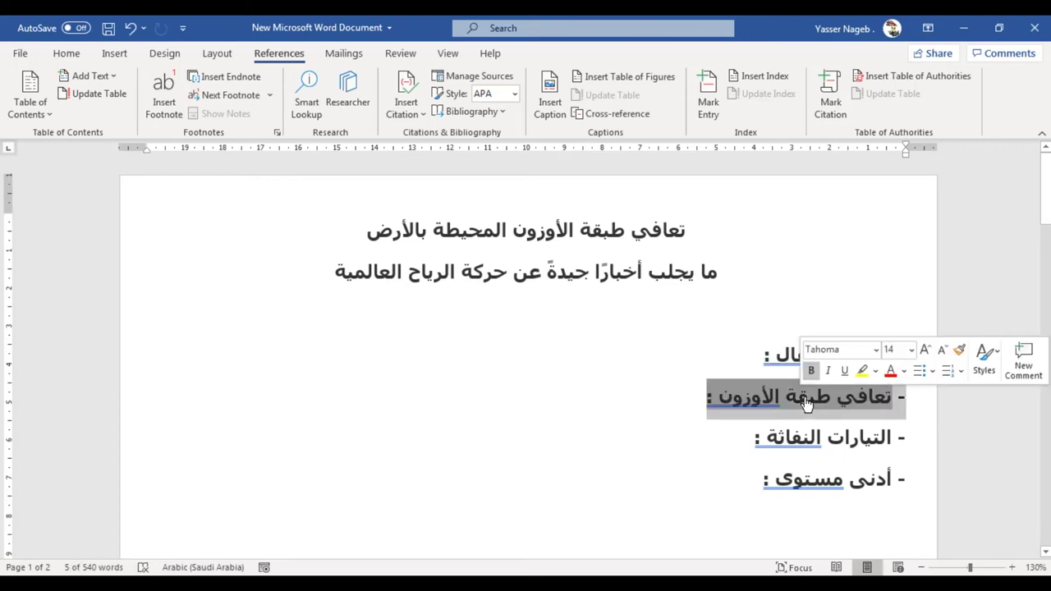
left_click(807, 402, "ctrl")
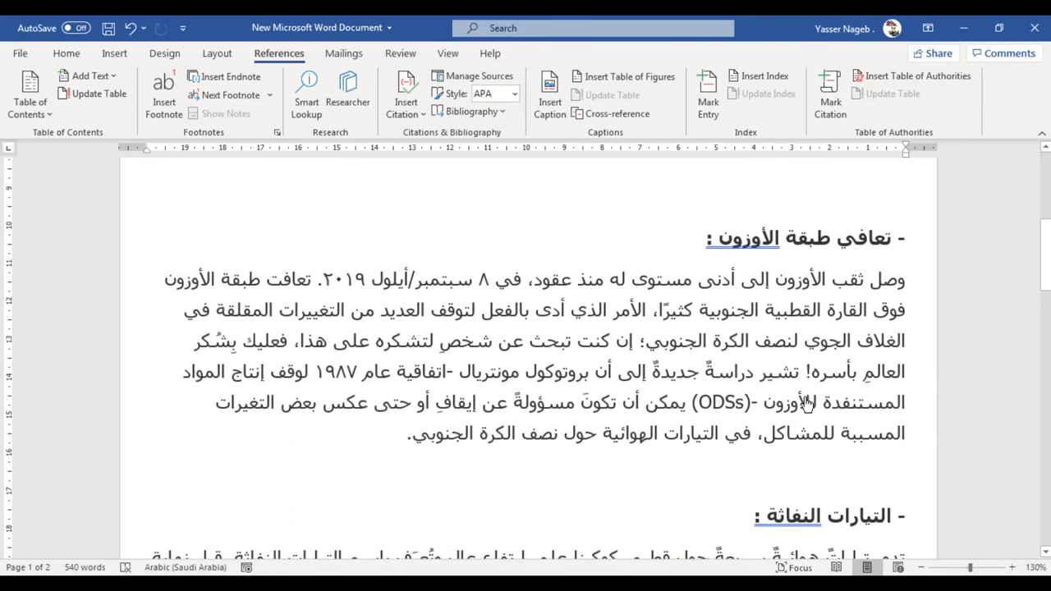
scroll(808, 400, "up", 3)
scroll(811, 397, "up", 1)
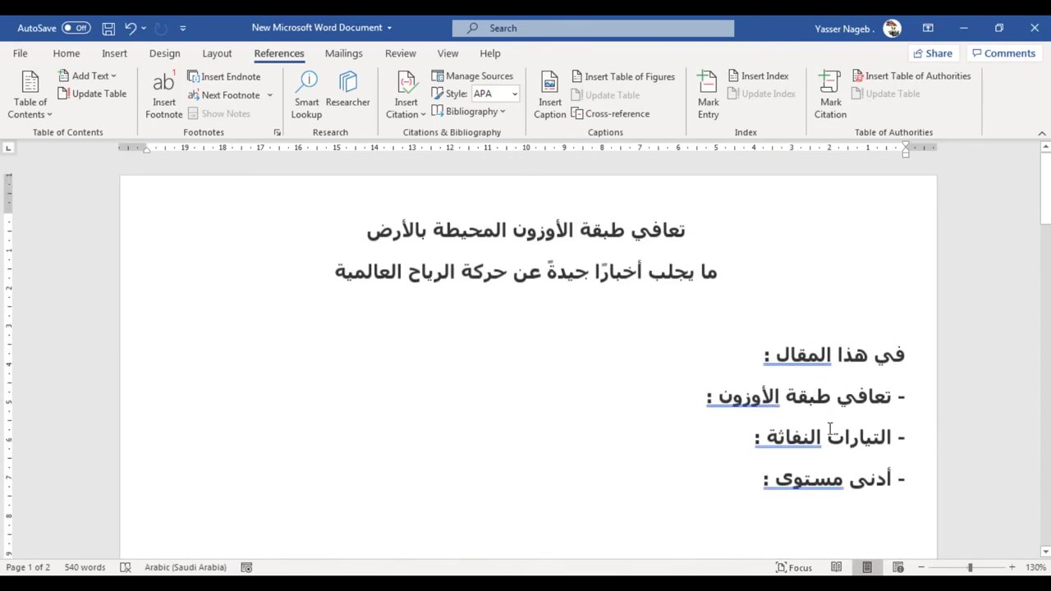
scroll(830, 435, "down", 3)
scroll(830, 450, "down", 4)
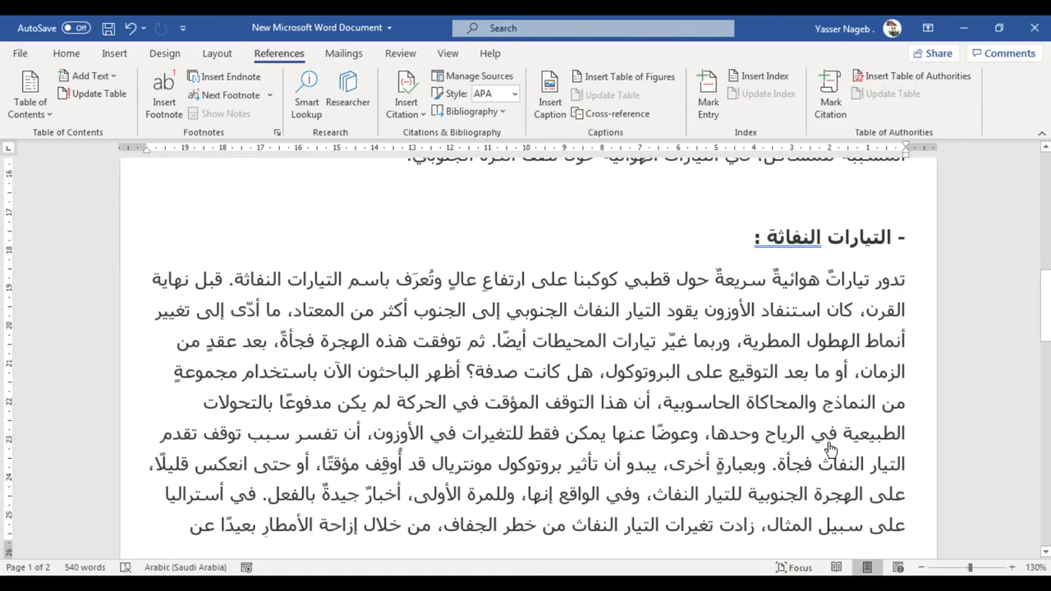
scroll(831, 444, "up", 4)
scroll(833, 410, "up", 3)
left_click(834, 398, "ctrl")
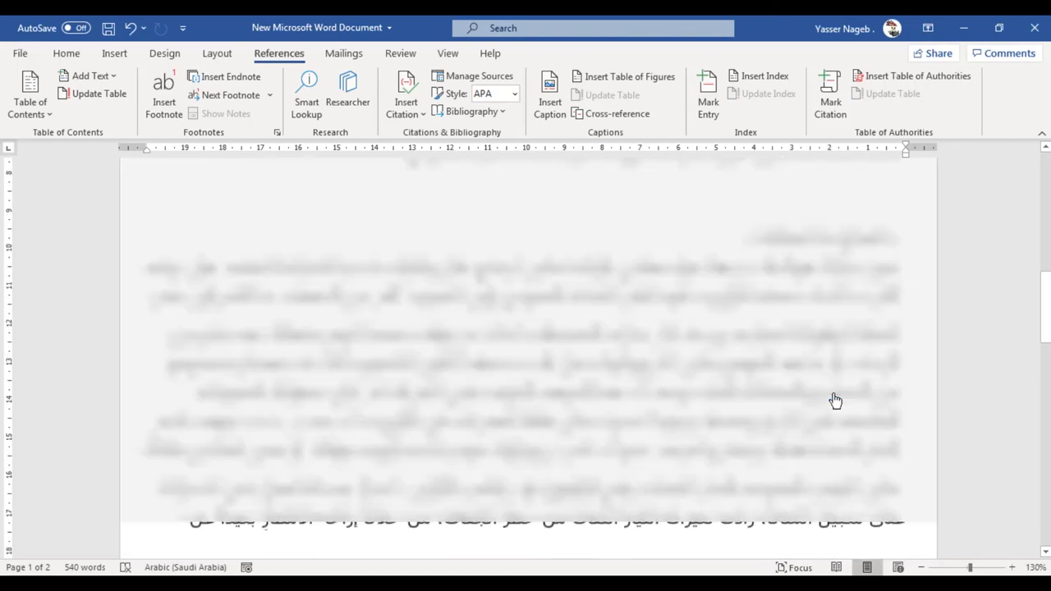
scroll(833, 399, "up", 4)
scroll(832, 398, "up", 3)
scroll(831, 396, "up", 3)
scroll(830, 396, "up", 2)
scroll(982, 342, "up", 1)
scroll(610, 285, "up", 1)
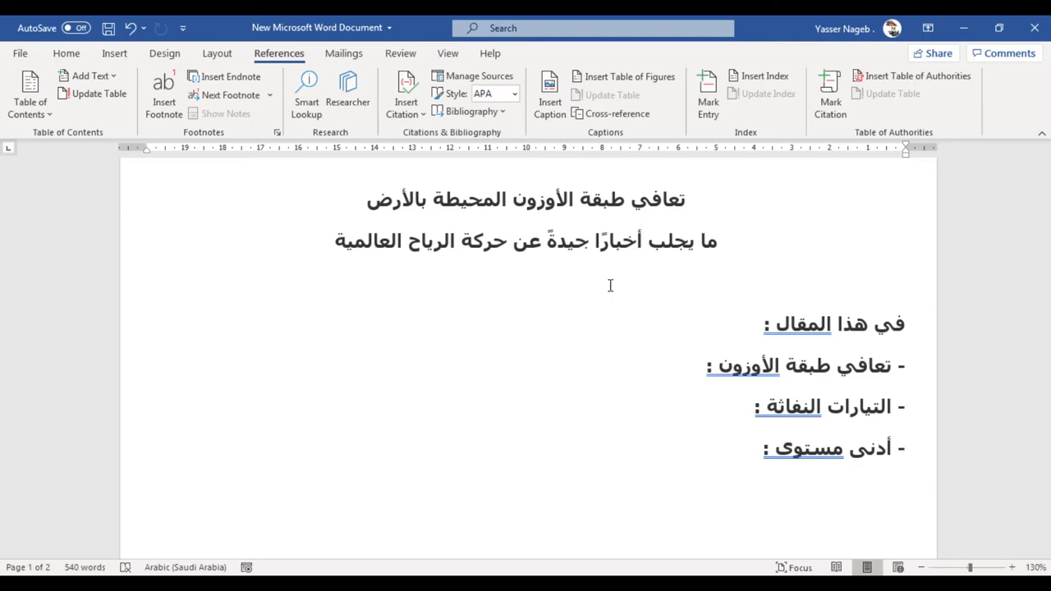
key("alt+F9")
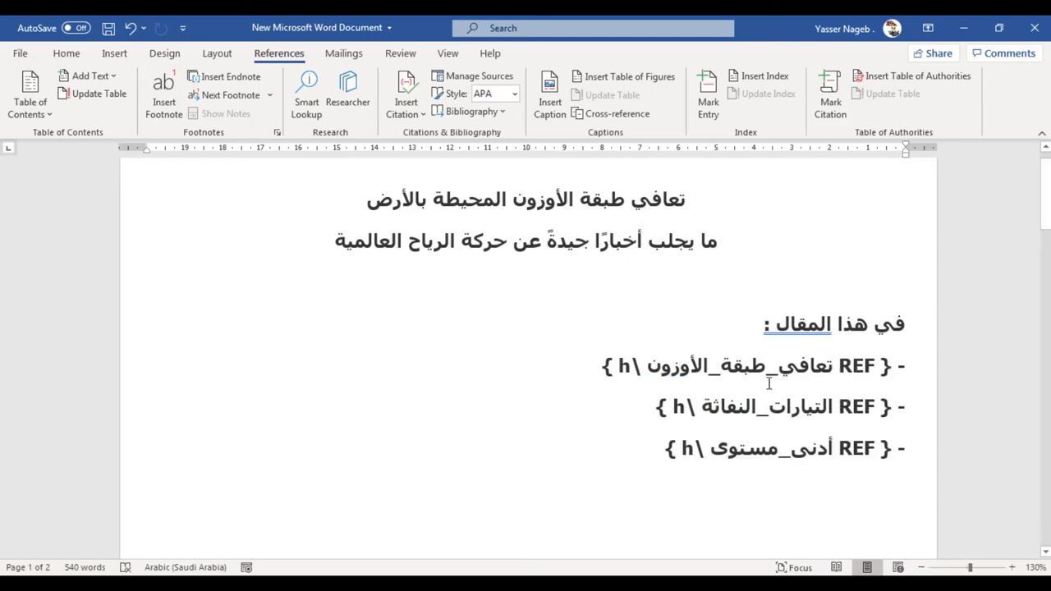
left_click_drag(897, 366, 611, 366)
left_click_drag(893, 412, 696, 414)
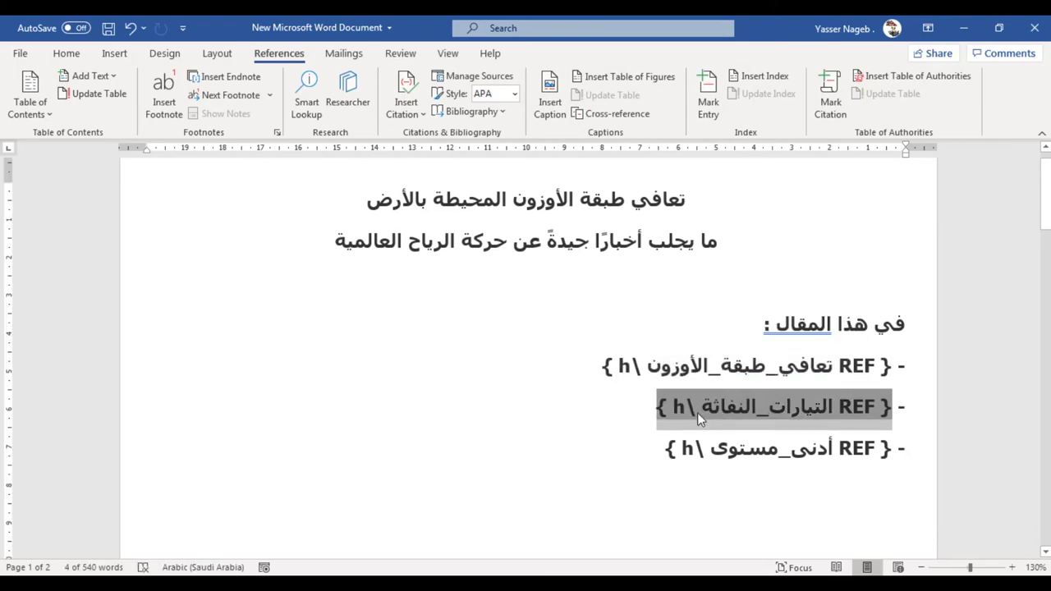
left_click_drag(888, 450, 666, 450)
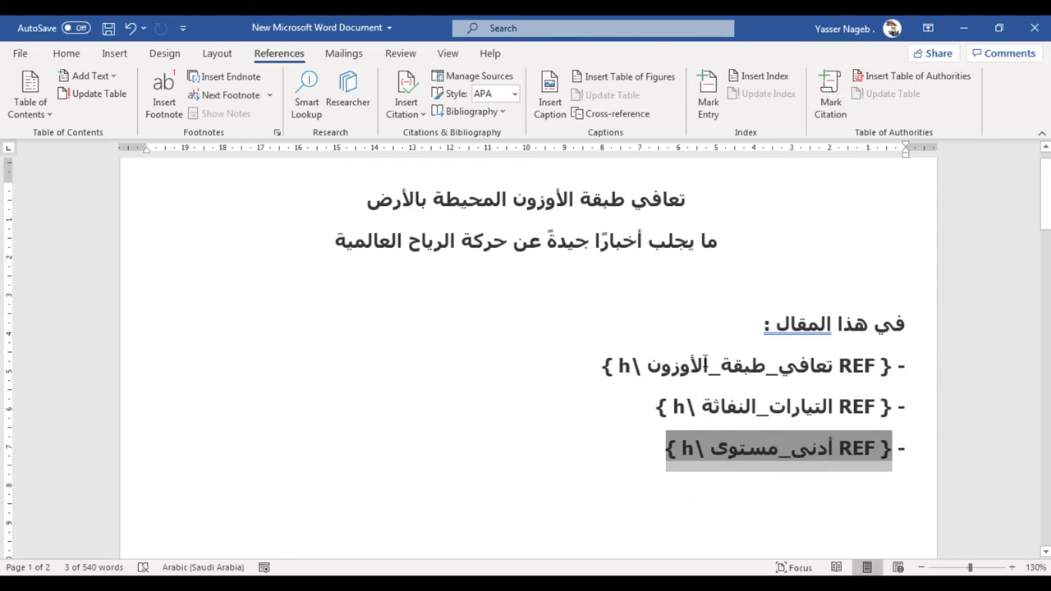
left_click(639, 446)
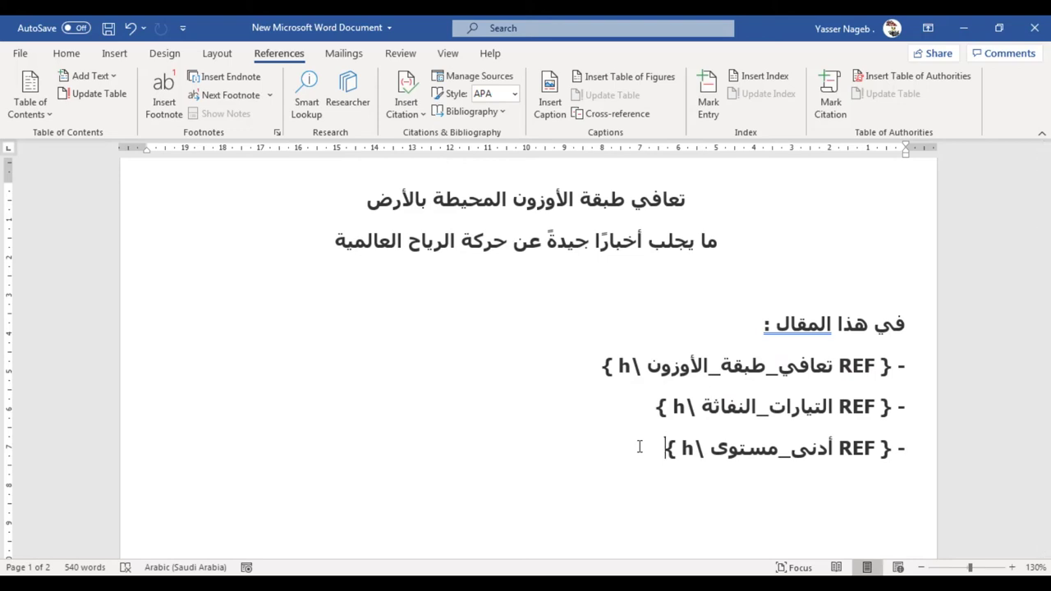
key("alt+F9")
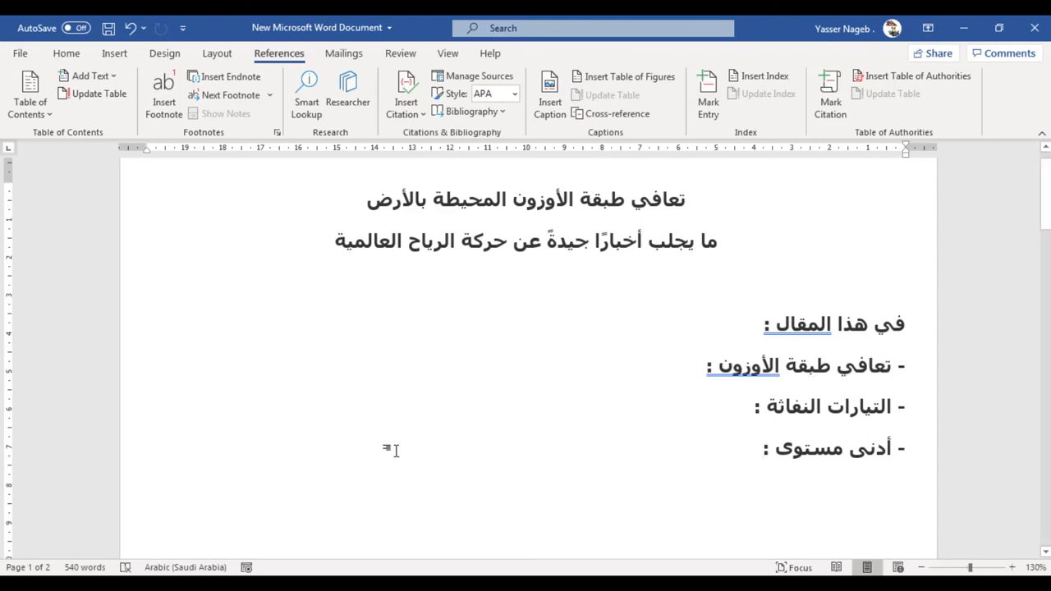
Delete the أدنى مستوى text from the last contents line, leaving its dash
left_click_drag(746, 448, 896, 449)
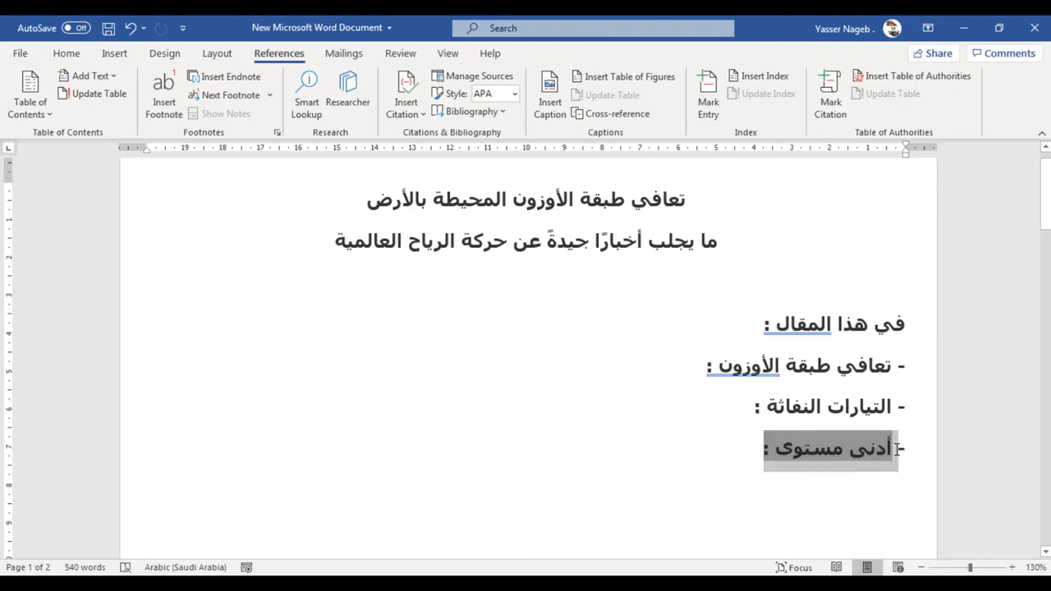
key("Delete")
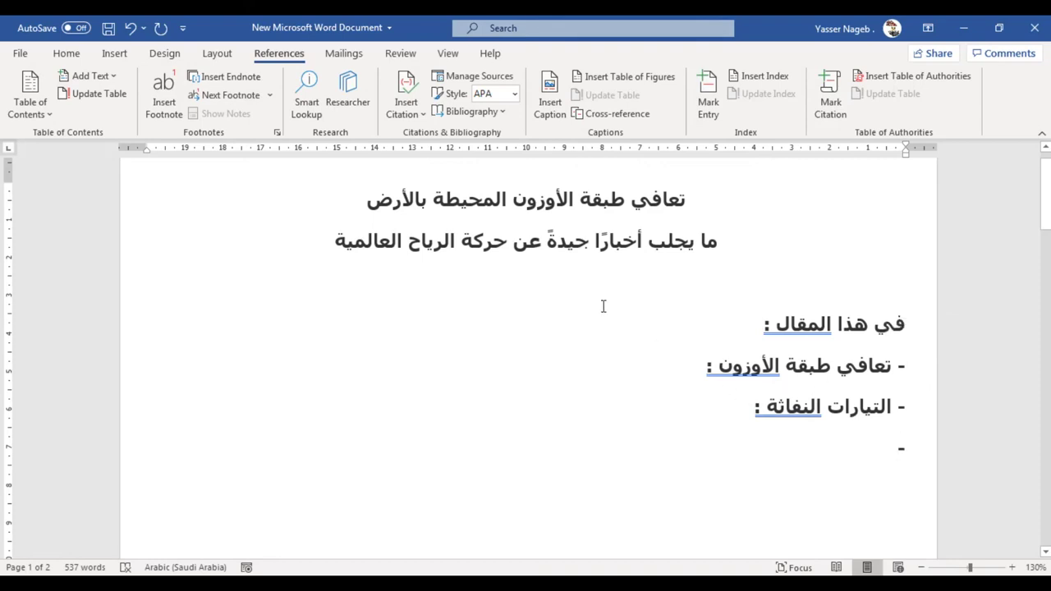
Delete the التيارات النفاثة REF field in field-code view, restore normal view, and save
key("alt+F9")
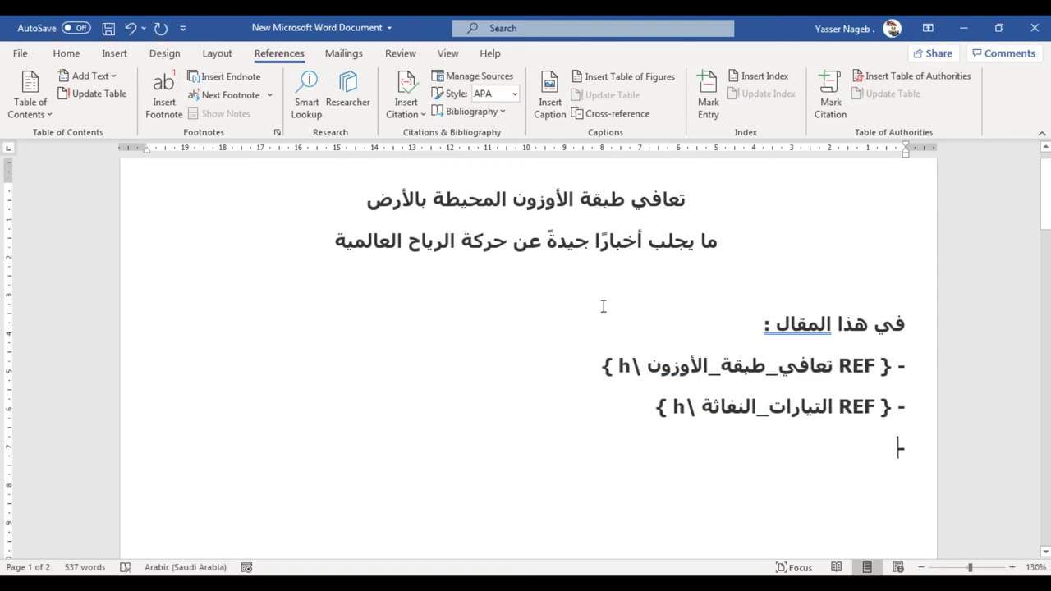
left_click(829, 415)
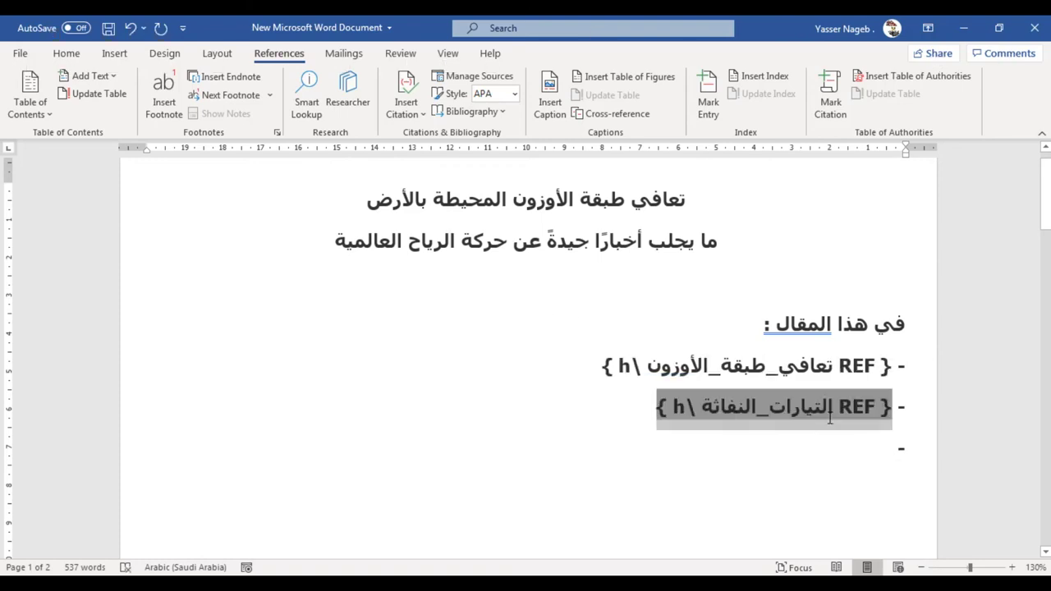
left_click_drag(829, 415, 891, 406)
key("Delete")
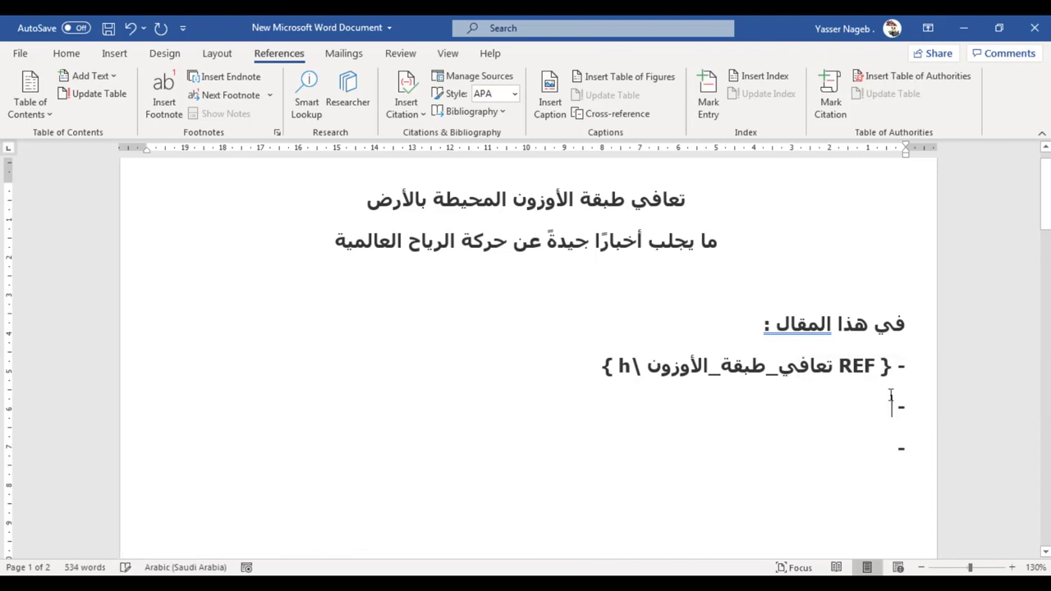
scroll(891, 402, "down", 3)
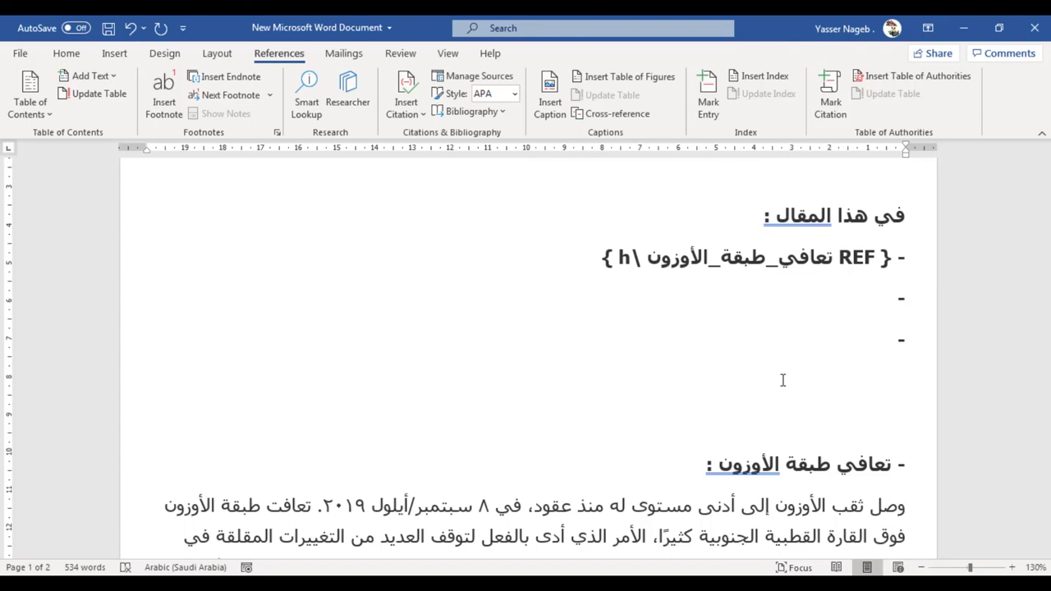
key("alt+F9")
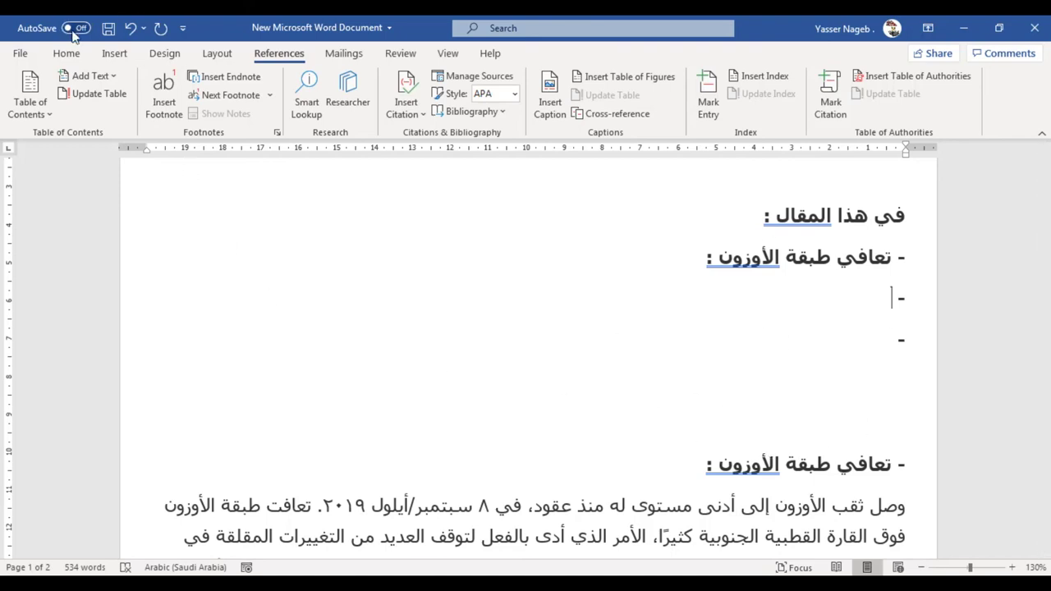
left_click(109, 28)
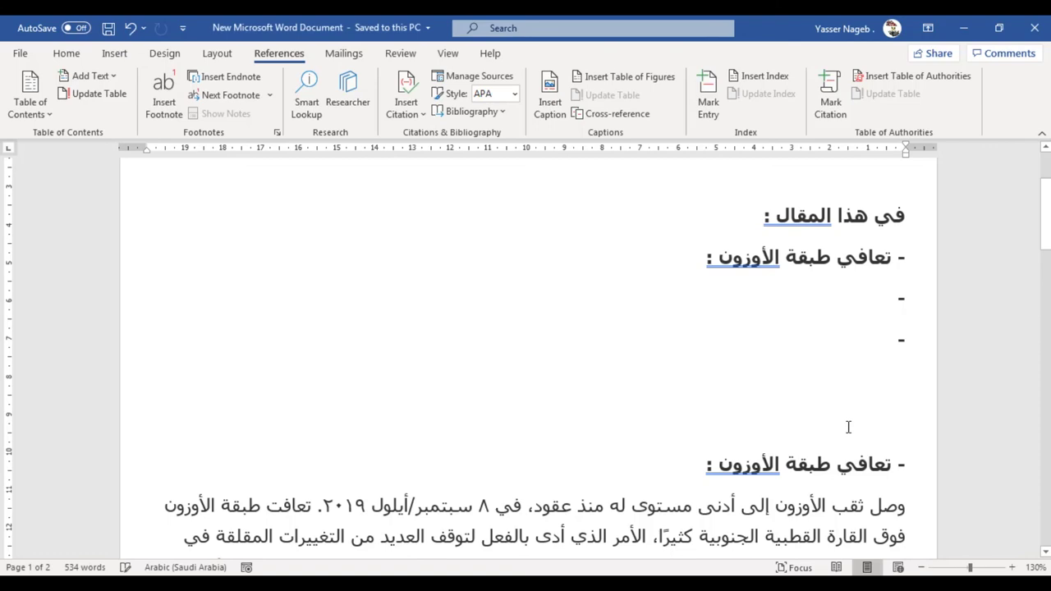